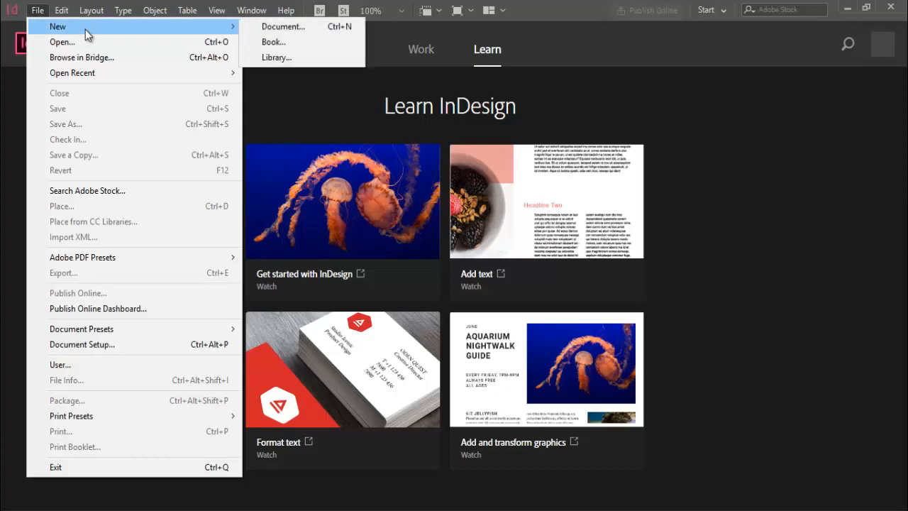
Set up a new document in inches, 6 in wide and 9 in high, with 15 pages
click(298, 28)
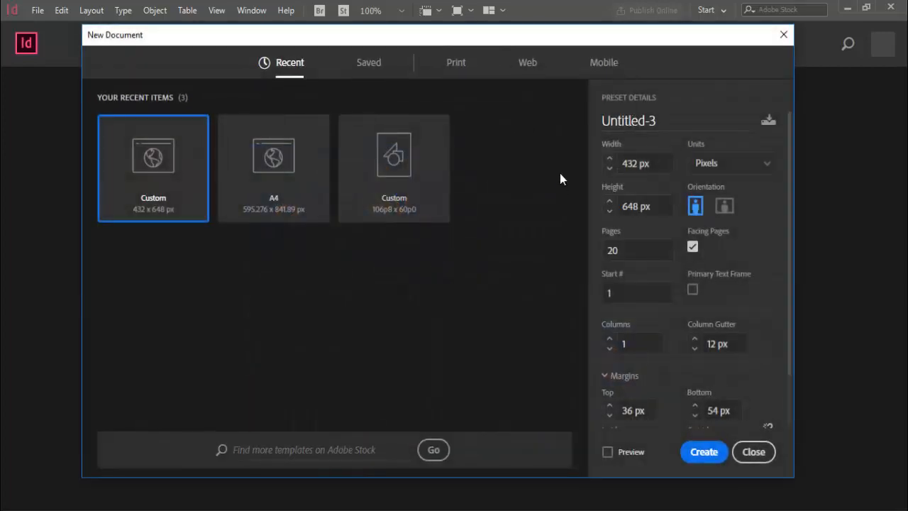
click(767, 170)
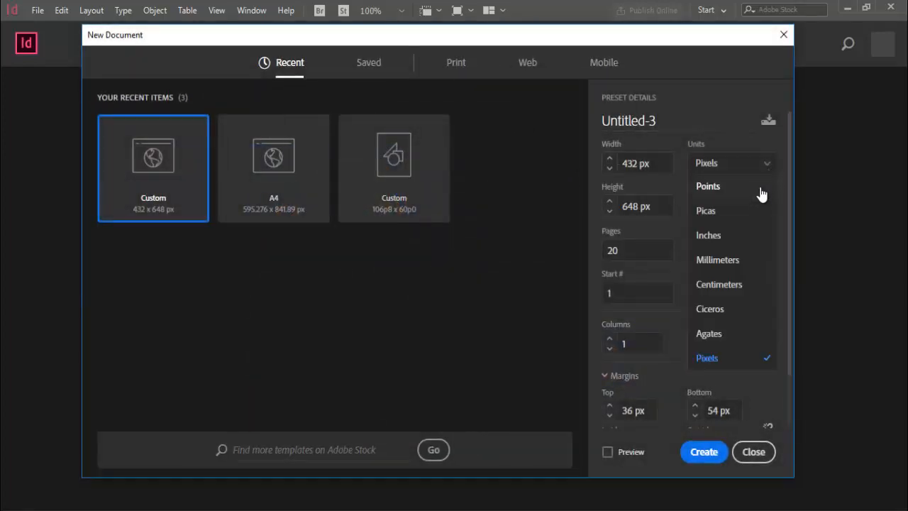
click(723, 237)
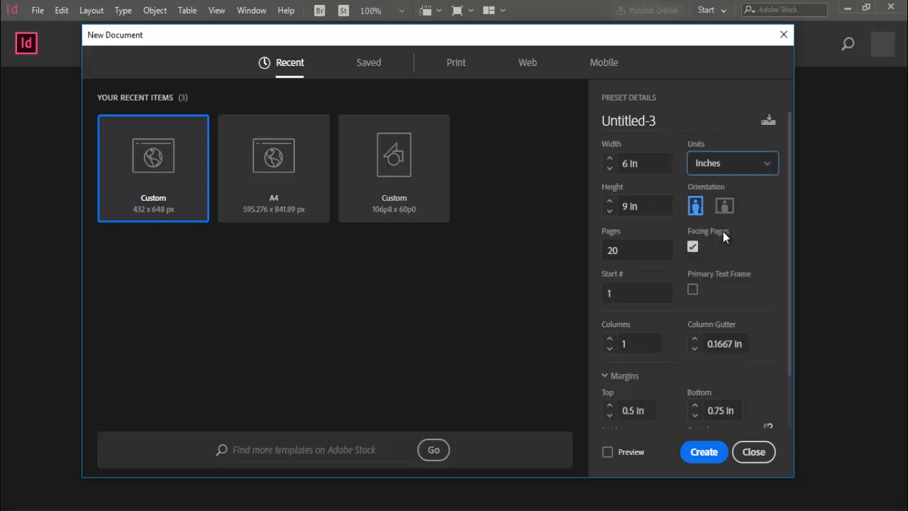
click(627, 162)
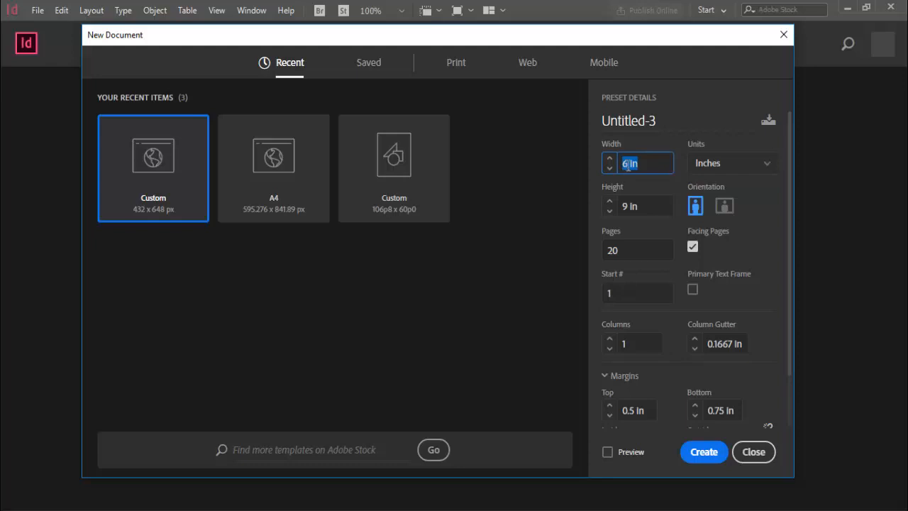
text(6)
click(629, 205)
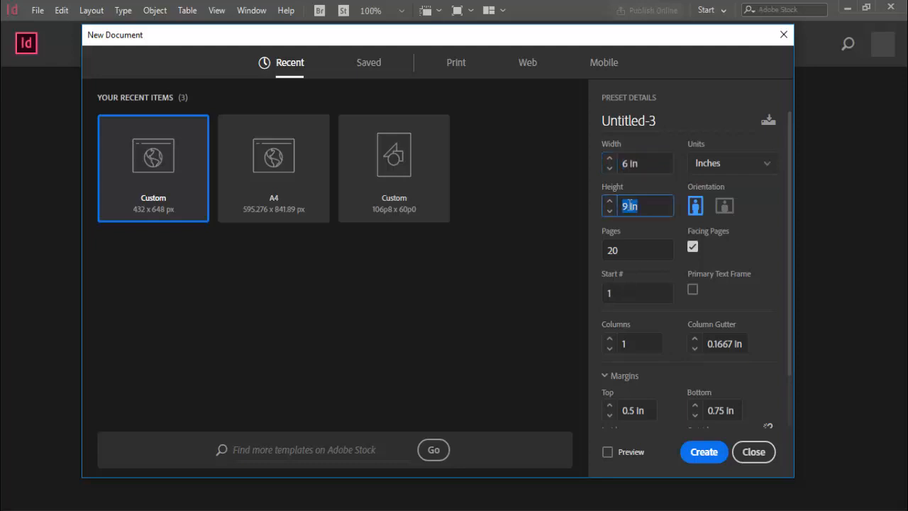
click(624, 251)
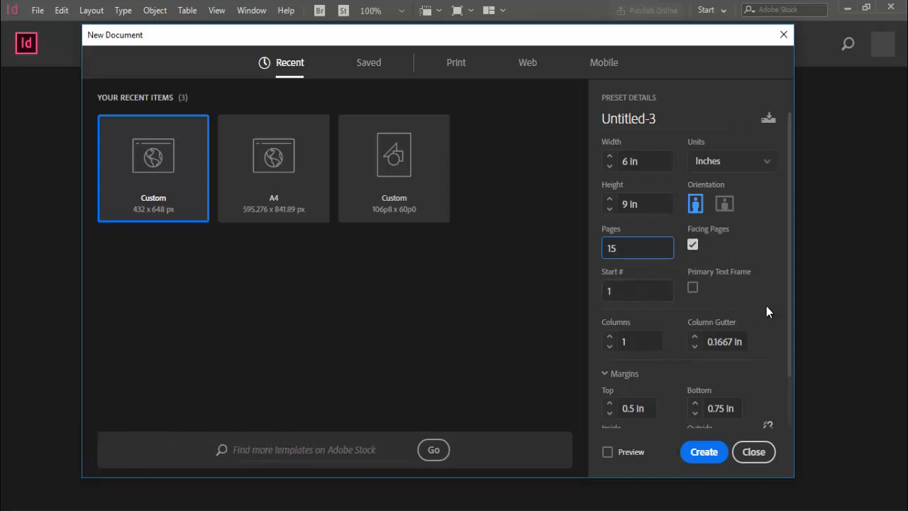
Link the margins so all four are 0.5 in and create the document
scroll(766, 305, down, 2)
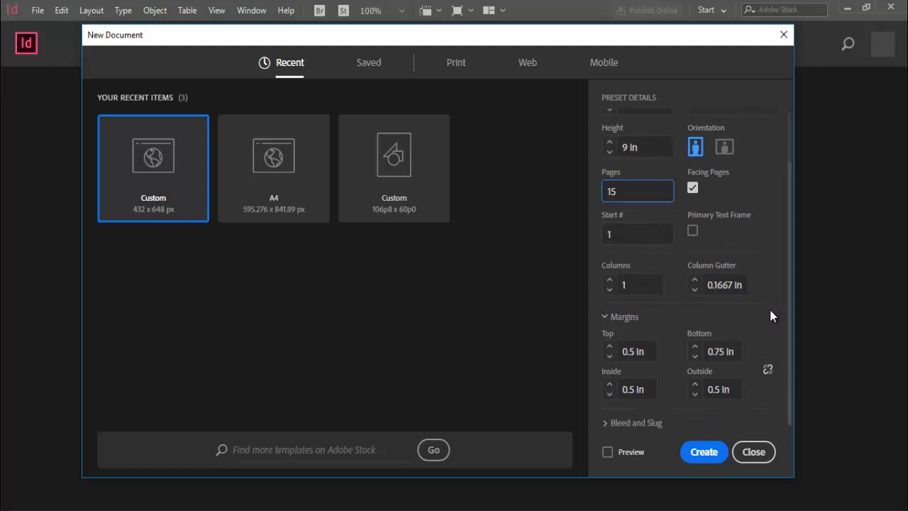
click(767, 369)
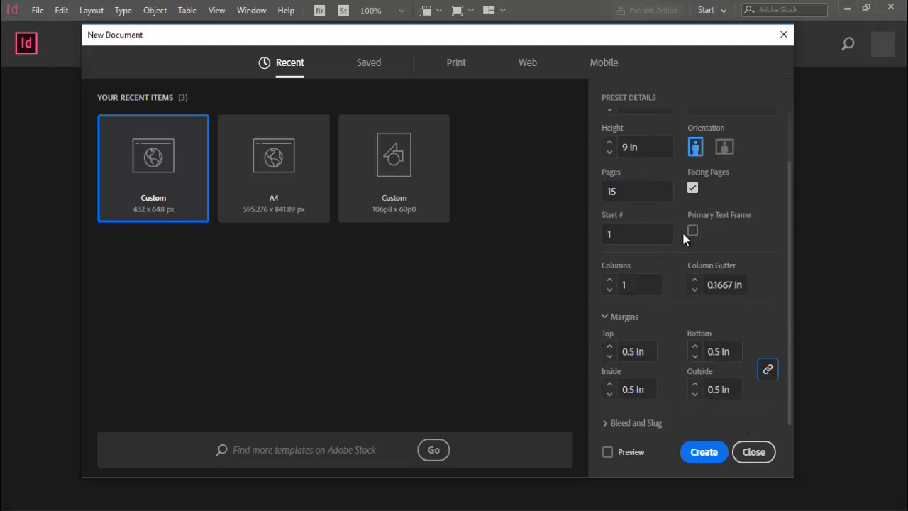
scroll(683, 237, up, 3)
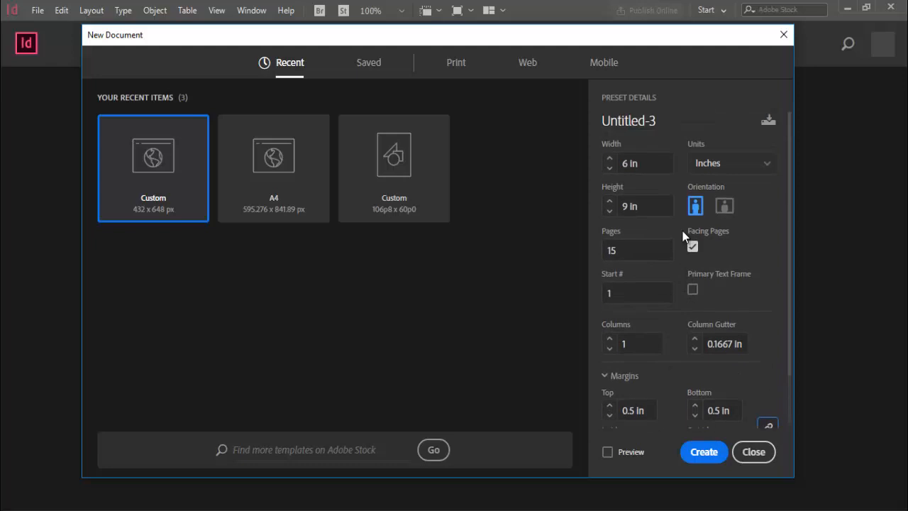
click(701, 452)
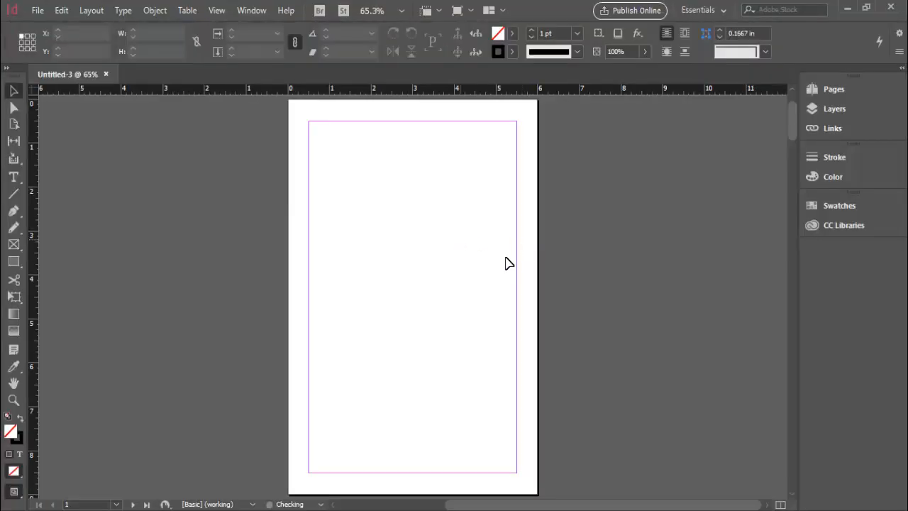
Draw a 6 by 9 in rectangle covering the whole first page
scroll(507, 267, up, 1)
scroll(523, 238, down, 20)
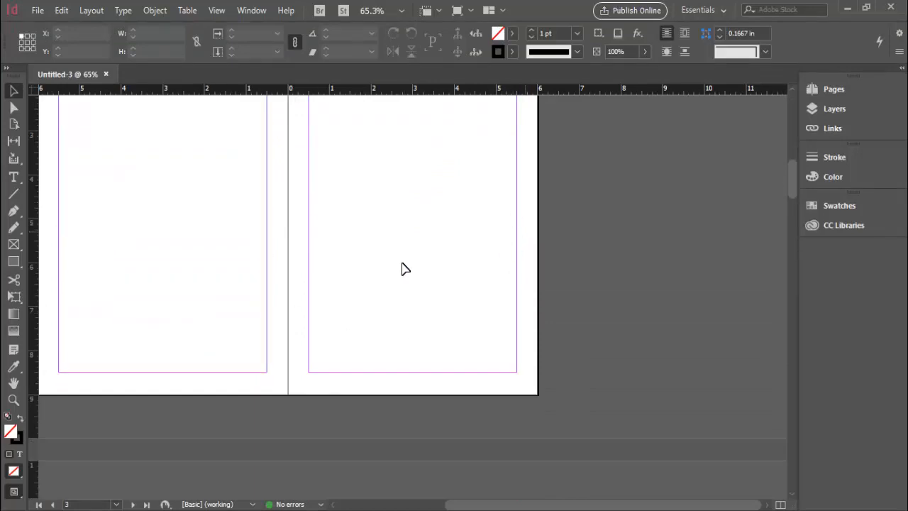
drag(289, 250, 332, 267)
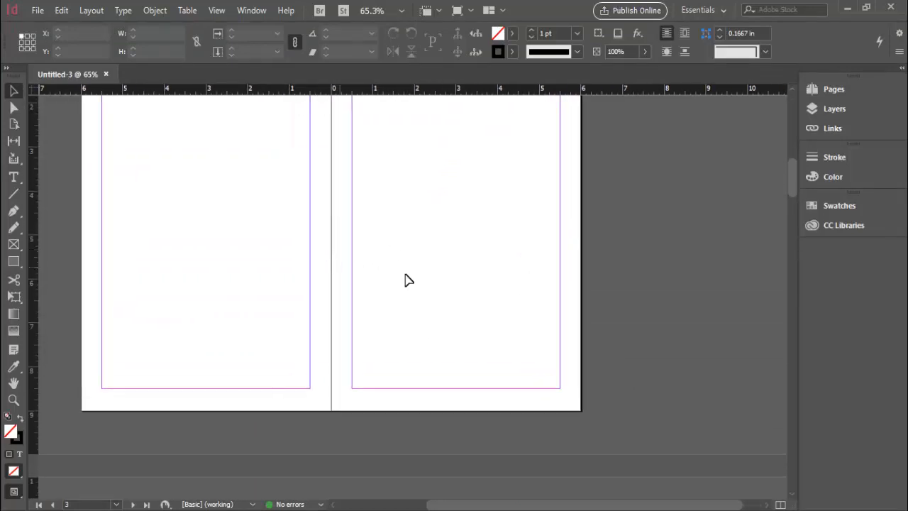
scroll(454, 294, up, 13)
scroll(500, 335, up, 6)
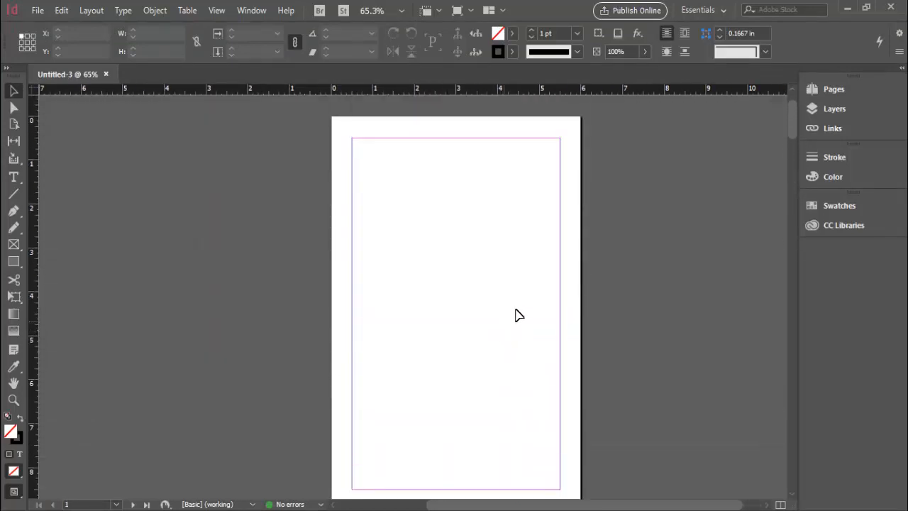
drag(516, 310, 487, 296)
click(12, 263)
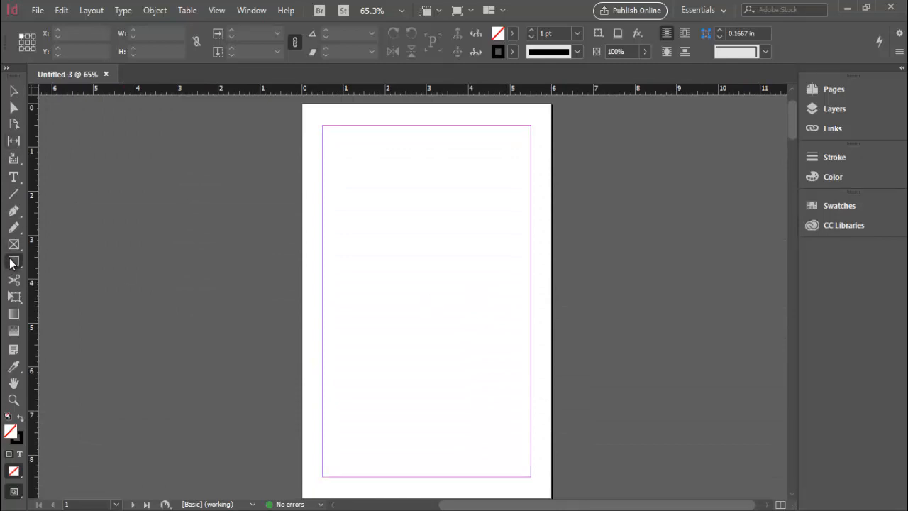
drag(303, 105, 551, 439)
scroll(588, 402, up, 3)
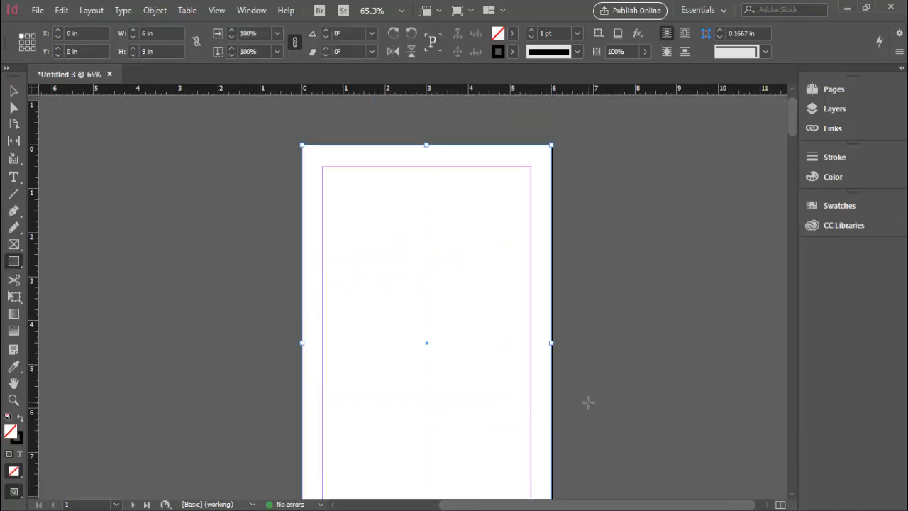
Fill the page-sized rectangle with the custom orange c84211
click(510, 33)
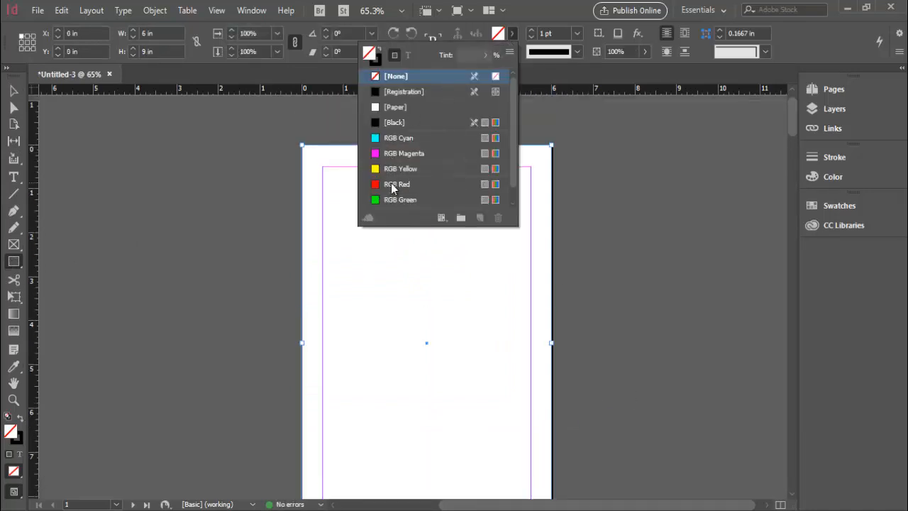
click(391, 183)
double_click(499, 34)
drag(743, 207, 745, 203)
click(868, 208)
click(578, 297)
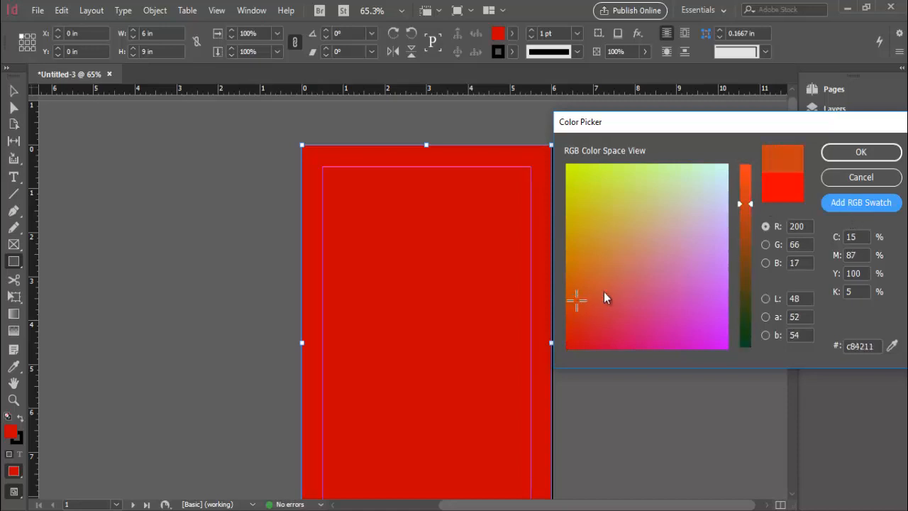
key(Return)
key(v)
Set the orange rectangle's stroke to None and deselect it
click(498, 33)
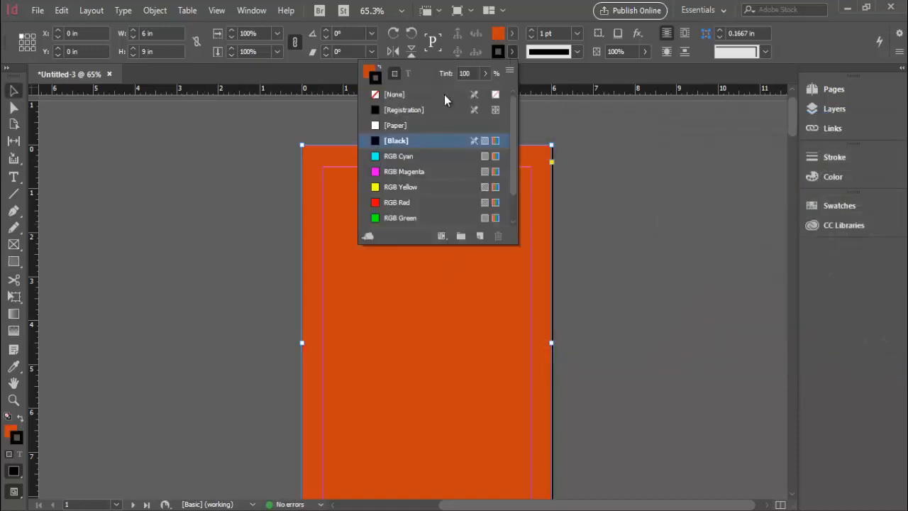
click(404, 94)
click(624, 270)
click(456, 343)
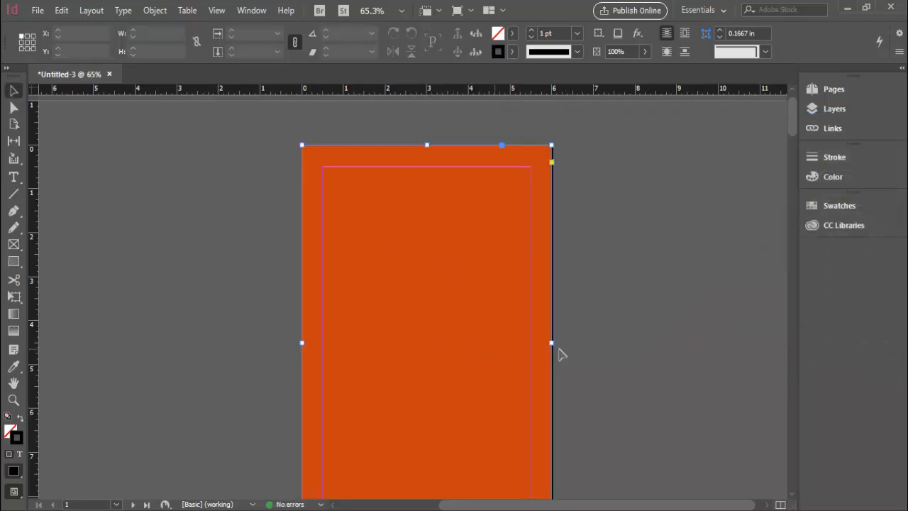
drag(551, 343, 554, 344)
click(614, 350)
Add a text frame about 4.64 in wide near the page's upper margin with centred text "TITLE OF THE BOOK" on three lines
scroll(614, 351, down, 3)
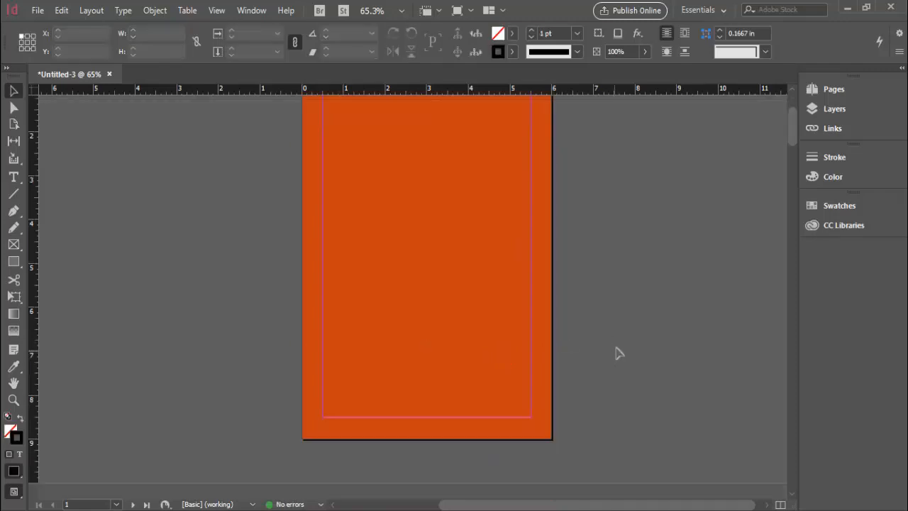
scroll(591, 361, up, 2)
click(14, 177)
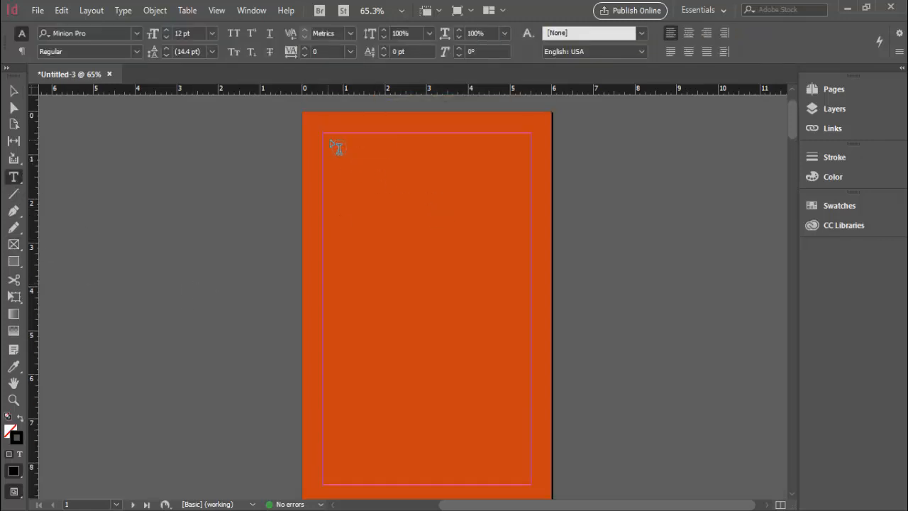
drag(329, 139, 523, 200)
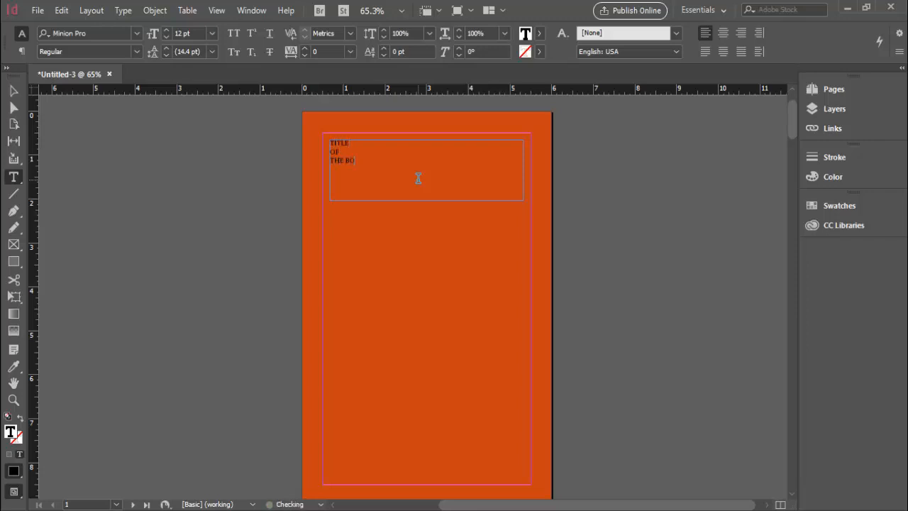
key(ctrl+a)
key(ctrl+shift+c)
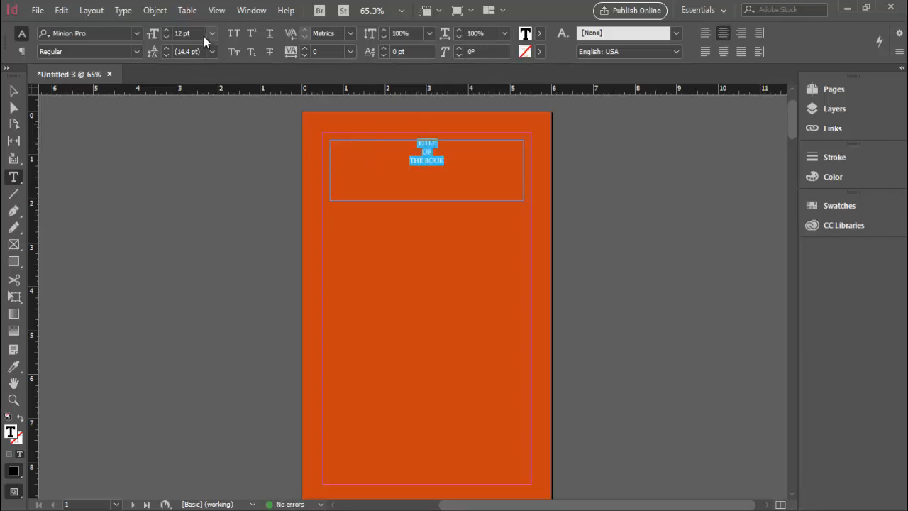
Format the title in Arial Bold at 48 pt and extend its text frame to about 3.18 in high
click(166, 31)
click(211, 35)
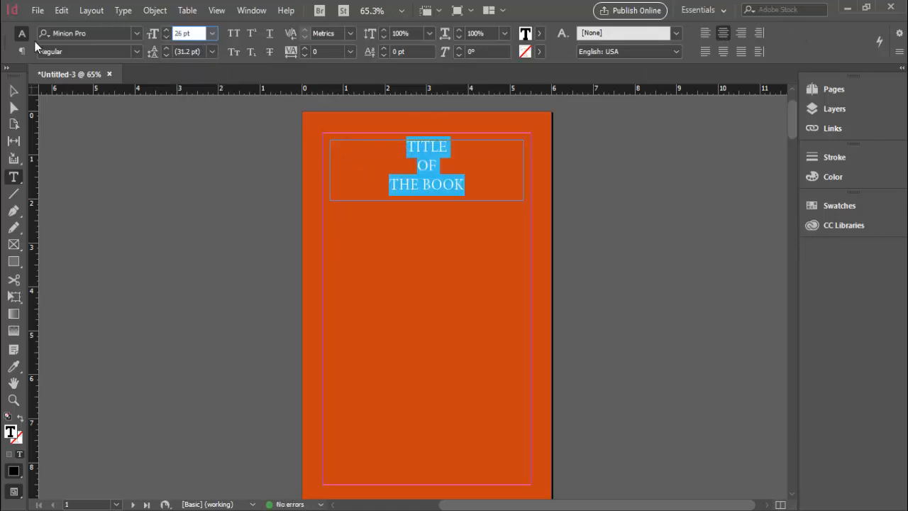
click(82, 34)
text(arial)
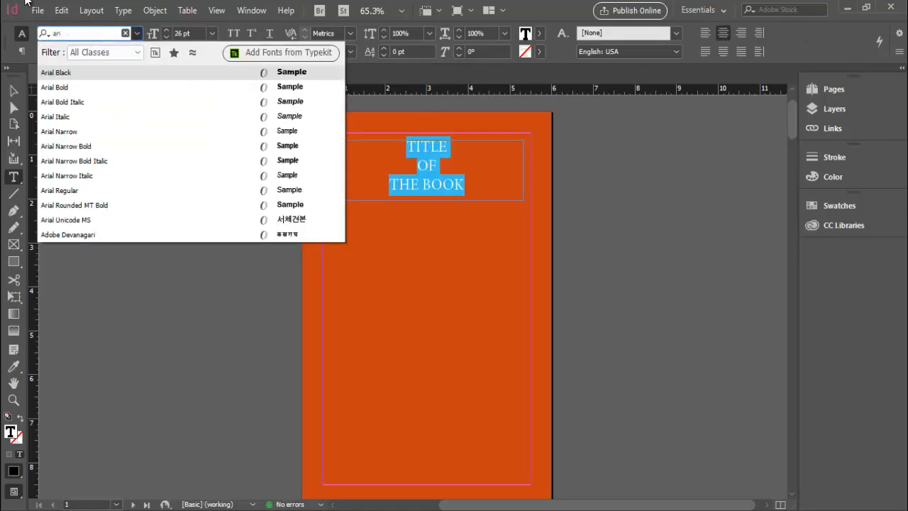
click(61, 88)
click(212, 33)
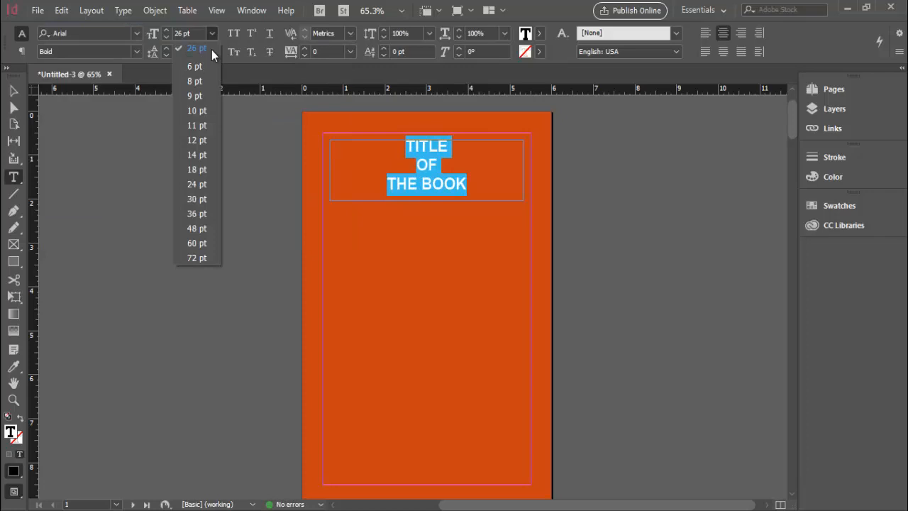
click(197, 243)
key(Escape)
drag(426, 199, 429, 277)
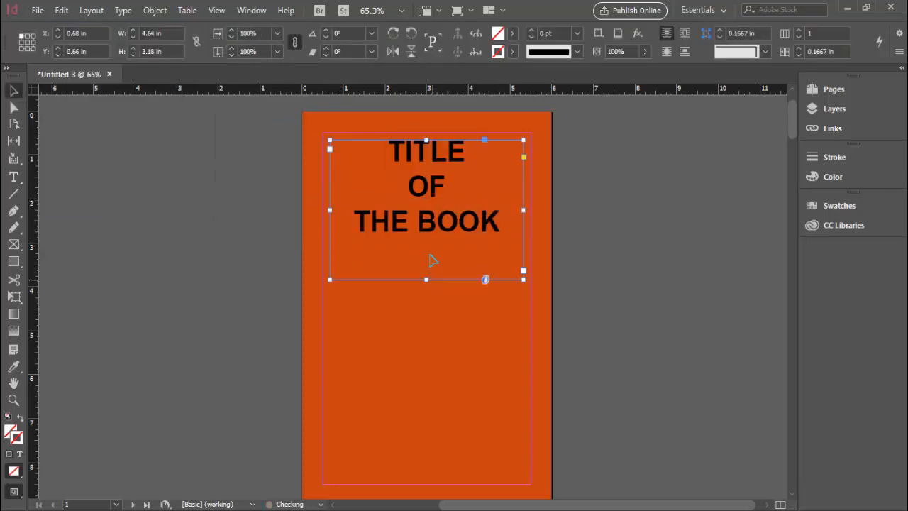
Recolour all of the title text with the [Paper] swatch
double_click(429, 225)
triple_click(430, 226)
shift+click(397, 153)
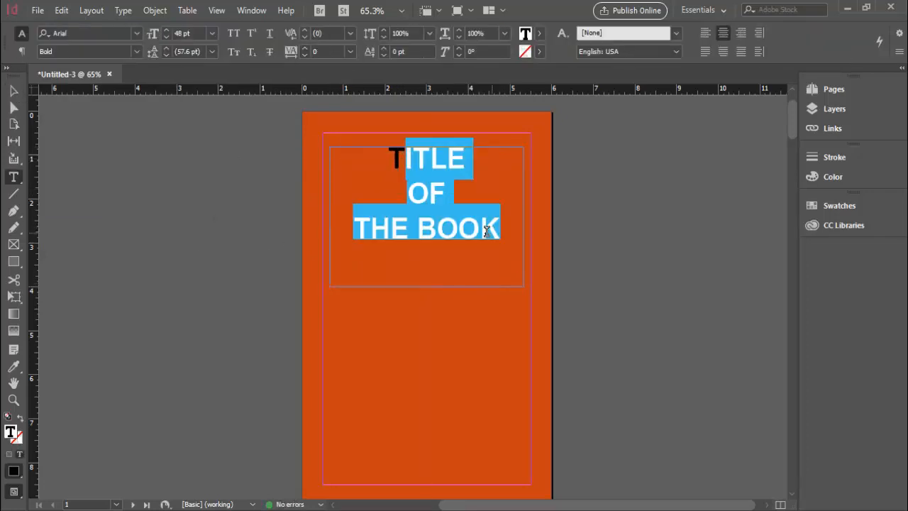
key(ctrl+a)
click(539, 33)
click(424, 107)
click(14, 90)
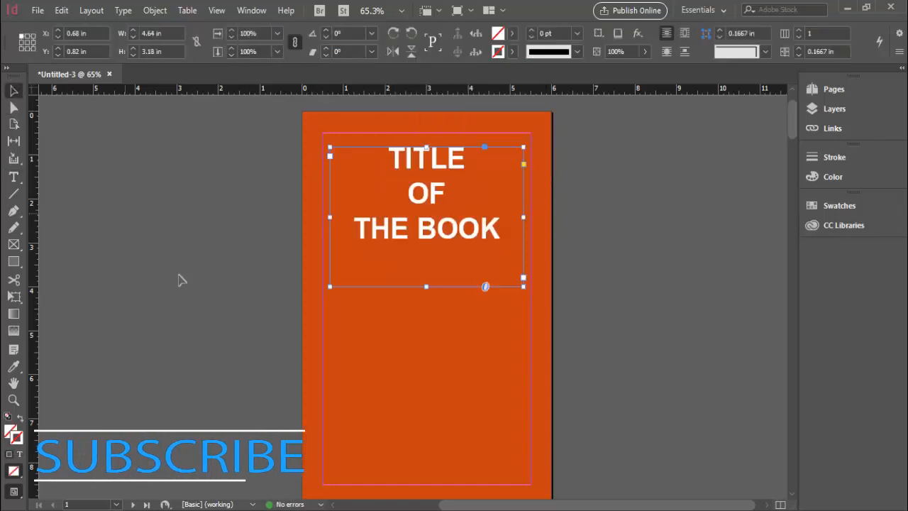
Shorten the title's text frame to about 2.52 in high
click(178, 278)
click(483, 282)
drag(427, 285, 431, 258)
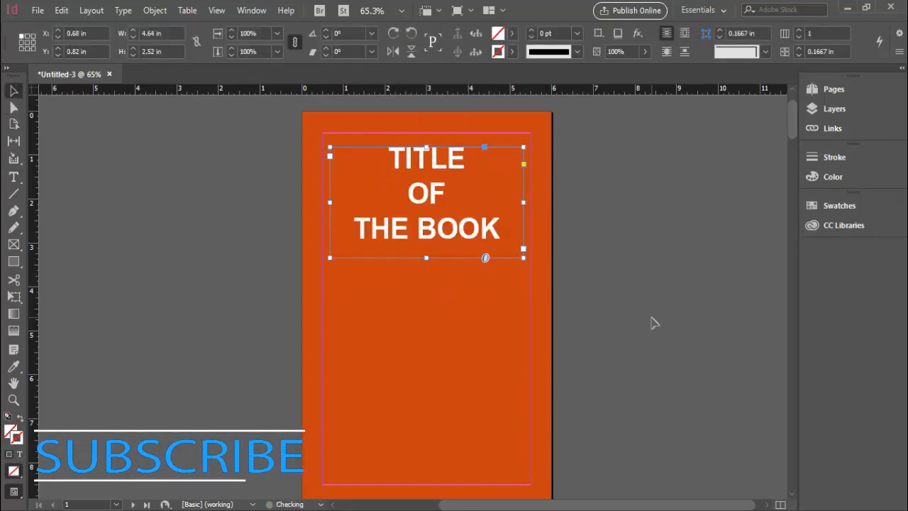
click(456, 303)
Add a small text frame just above the page's lower margin with the centred text "Author Name: ABC"
click(13, 176)
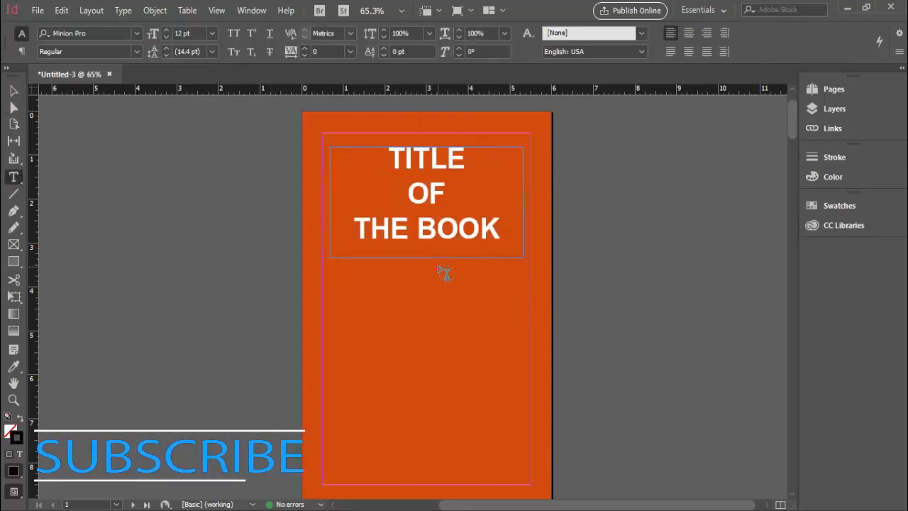
drag(368, 464, 484, 481)
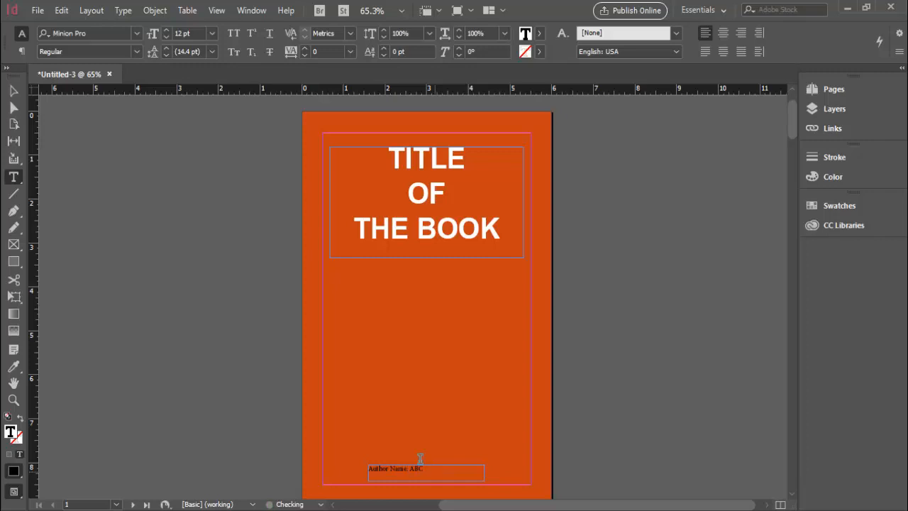
key(ctrl+a)
click(722, 32)
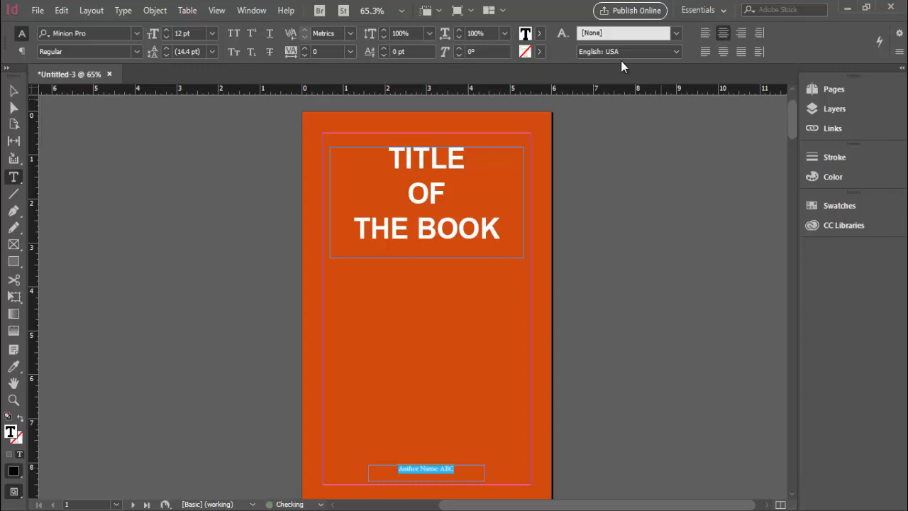
Format the author line in Arial Bold at 16 pt
click(168, 30)
click(168, 31)
click(168, 31)
click(168, 31)
click(126, 35)
text(ar)
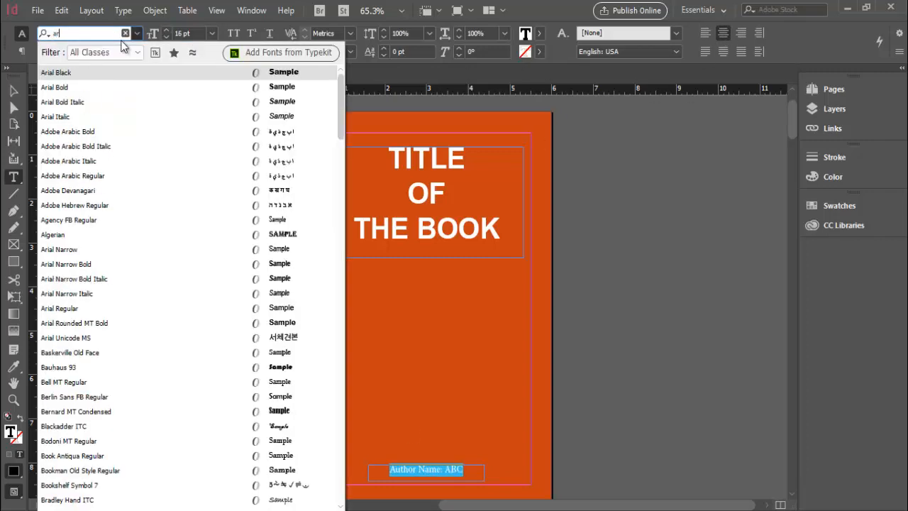
click(67, 88)
Recolour the author line with the [Paper] swatch and tighten its frame so the text sits slightly lower, just above the page's lower margin
click(538, 34)
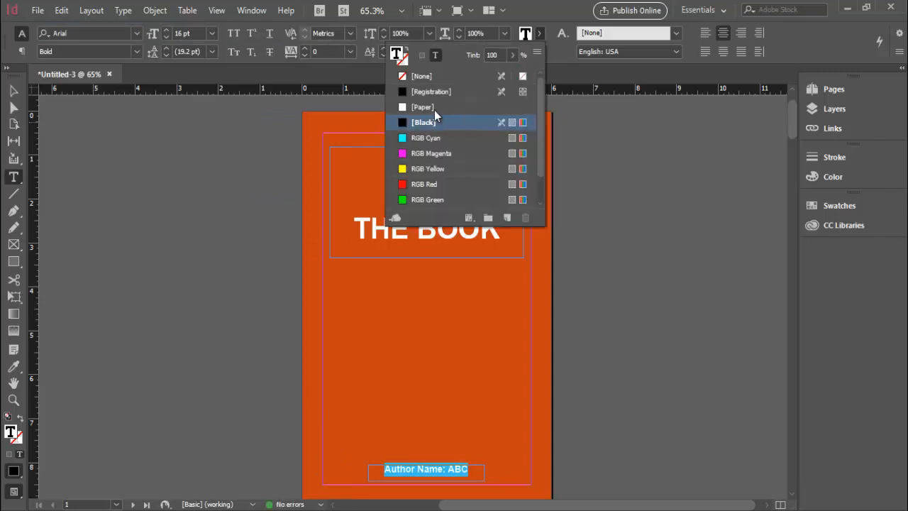
click(434, 109)
click(14, 91)
click(139, 318)
mouse_move(445, 473)
mouse_down()
mouse_move(428, 482)
mouse_move(441, 477)
mouse_up()
Change the author line's font style to Regular
triple_click(441, 476)
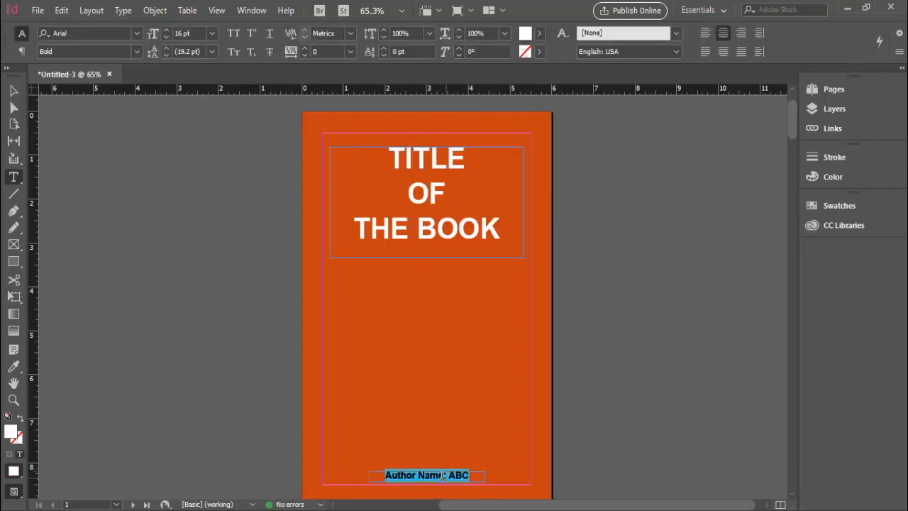
click(139, 51)
click(78, 92)
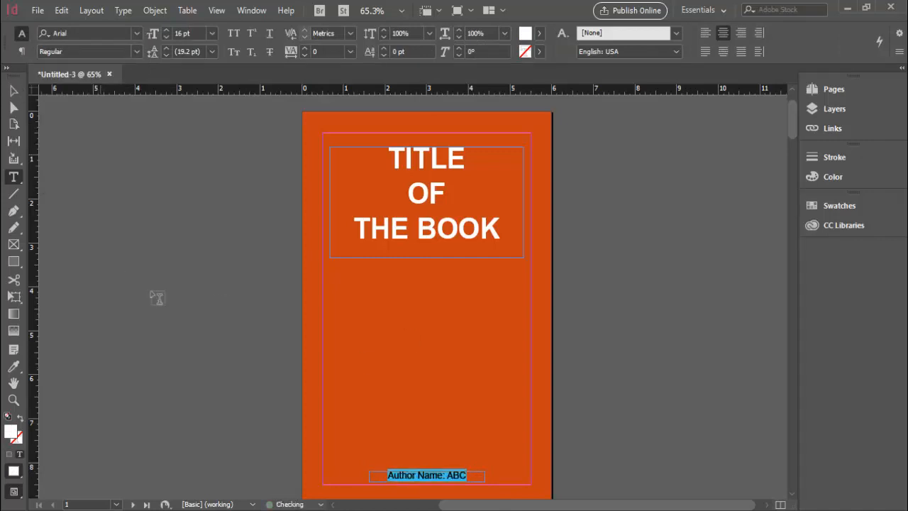
key(Escape)
click(666, 392)
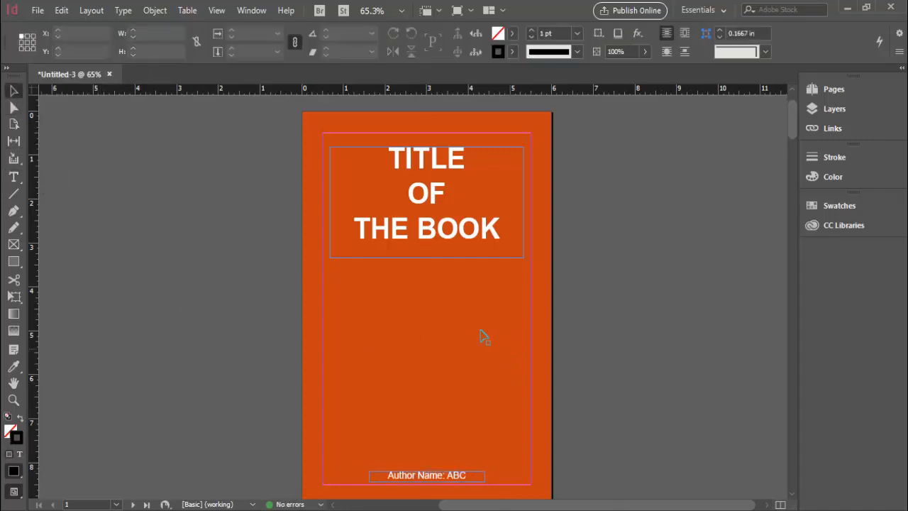
Add a 5 by 8 in text frame within the margins of page 2 and fill it with placeholder text
scroll(560, 329, down, 10)
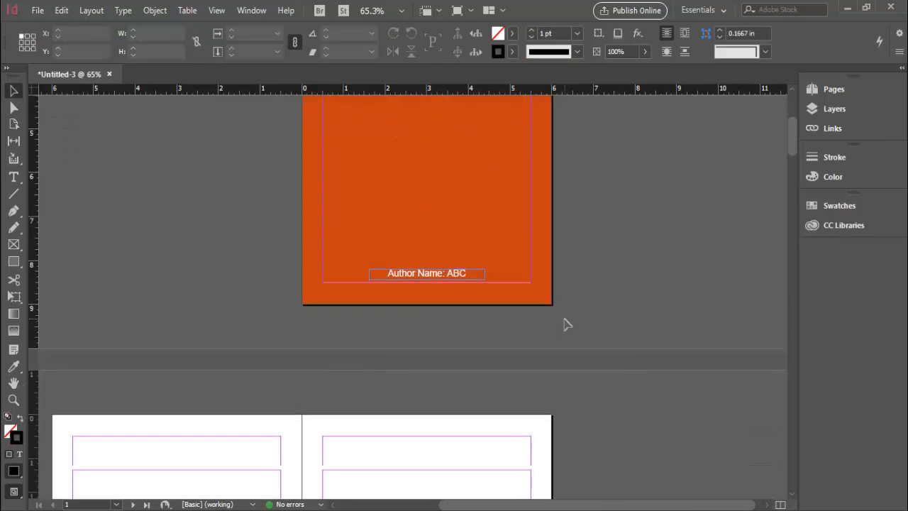
scroll(195, 245, down, 2)
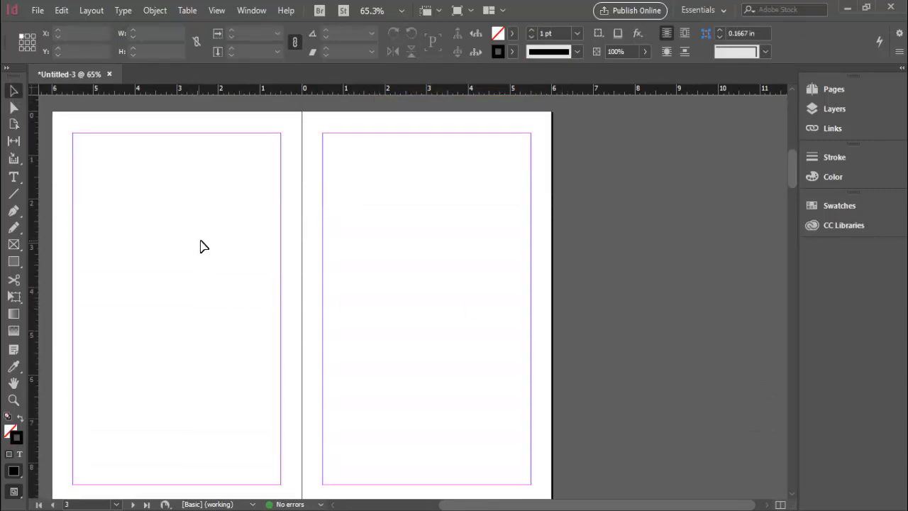
drag(142, 267, 211, 261)
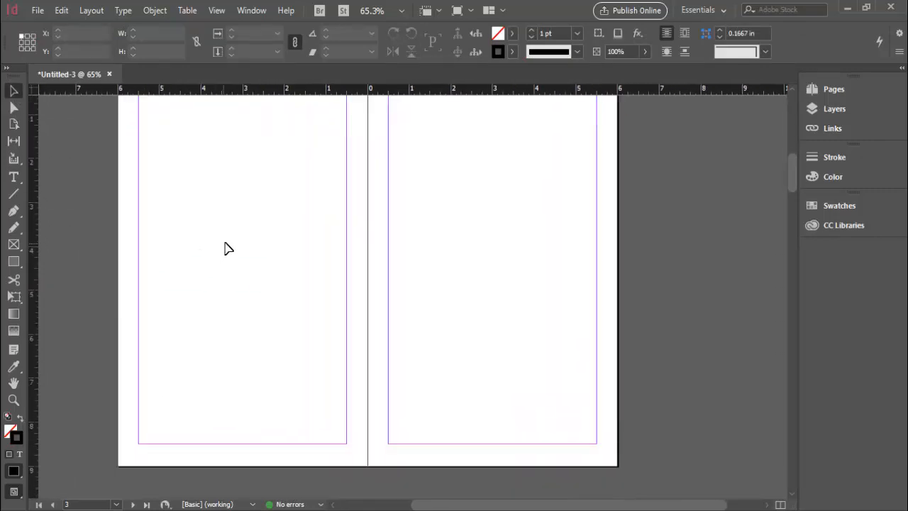
key(z)
alt+click(379, 286)
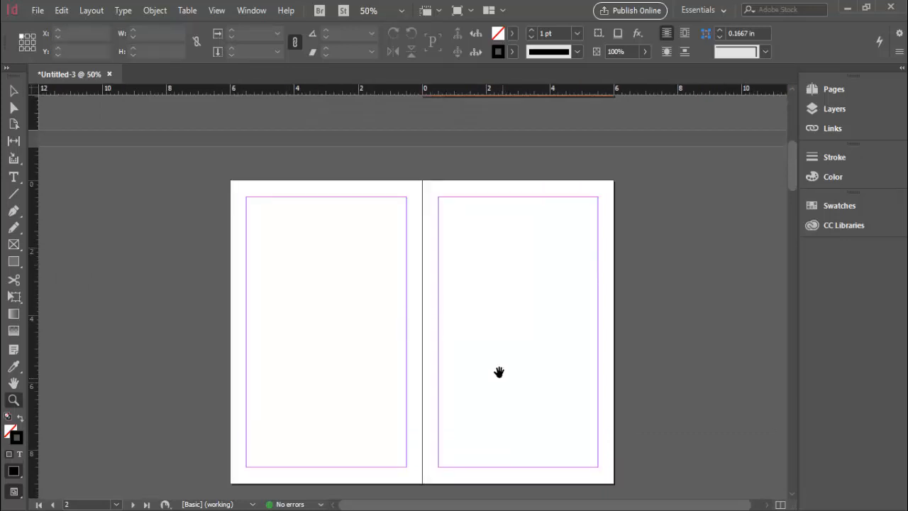
drag(496, 371, 485, 350)
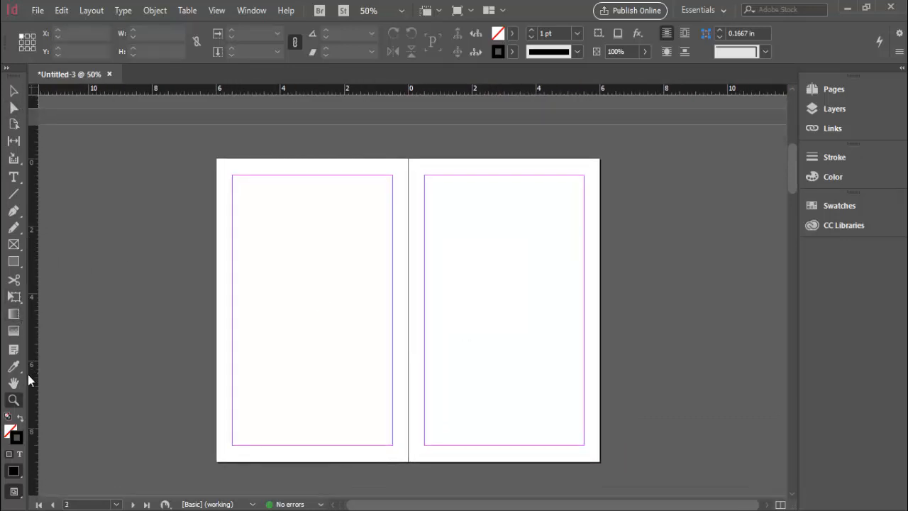
click(13, 177)
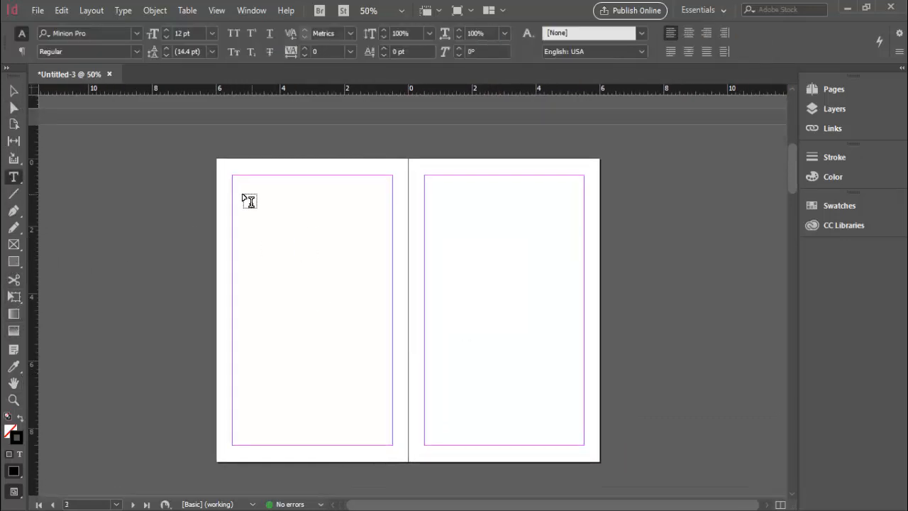
drag(233, 175, 389, 441)
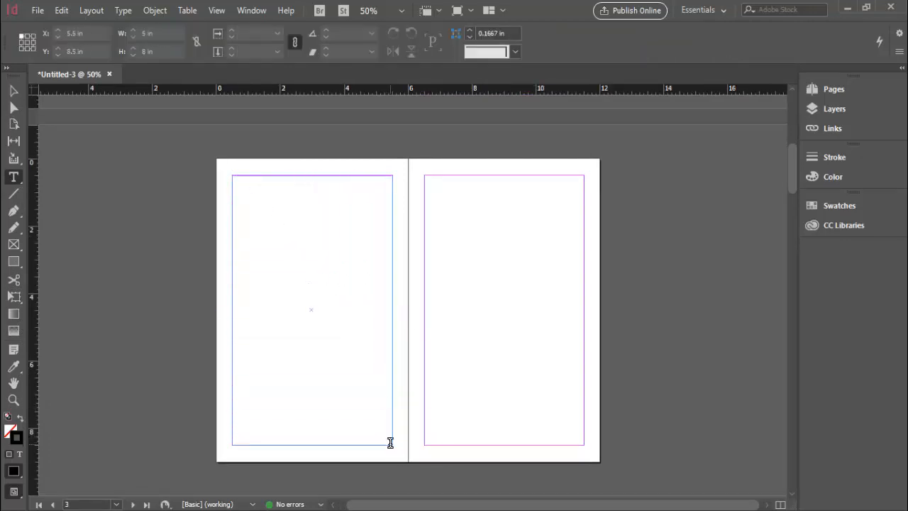
right_click(242, 195)
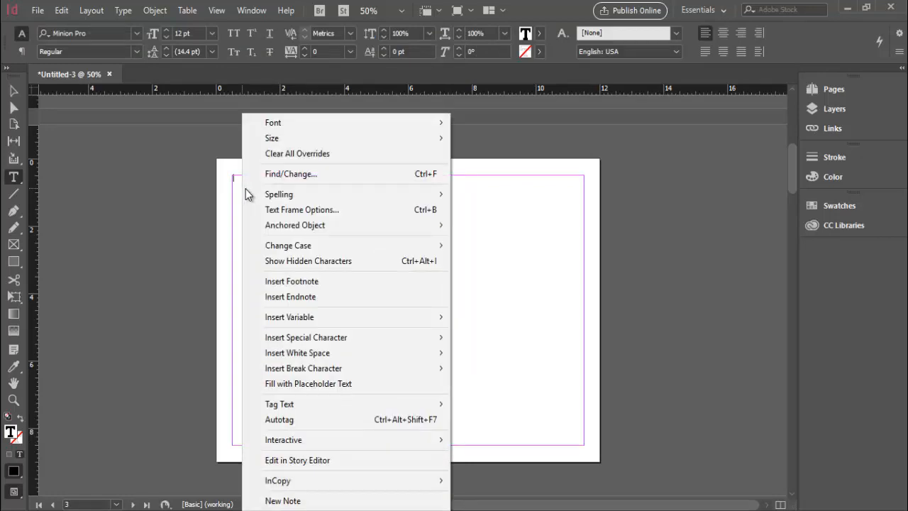
click(316, 384)
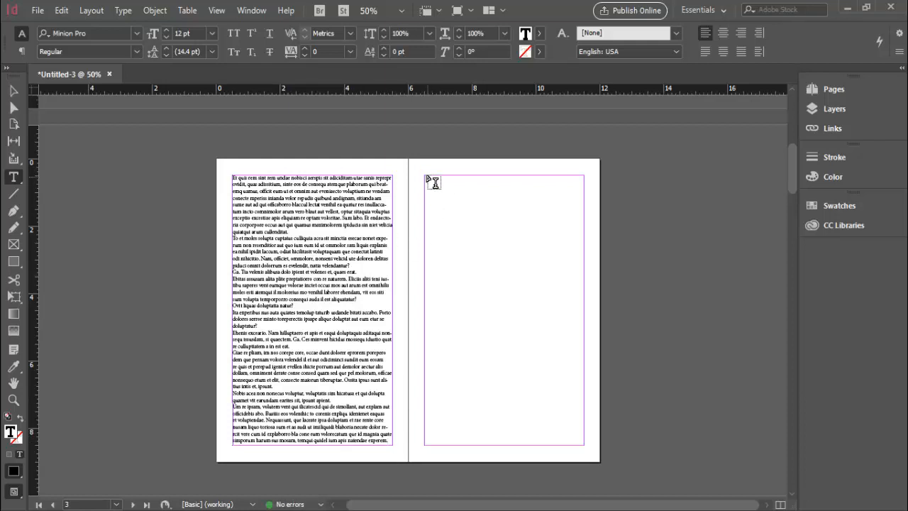
Add a 5 by 8 in text frame within the margins of page 3 and fill it with placeholder text
mouse_move(432, 183)
mouse_down()
mouse_move(581, 395)
mouse_move(584, 445)
mouse_up()
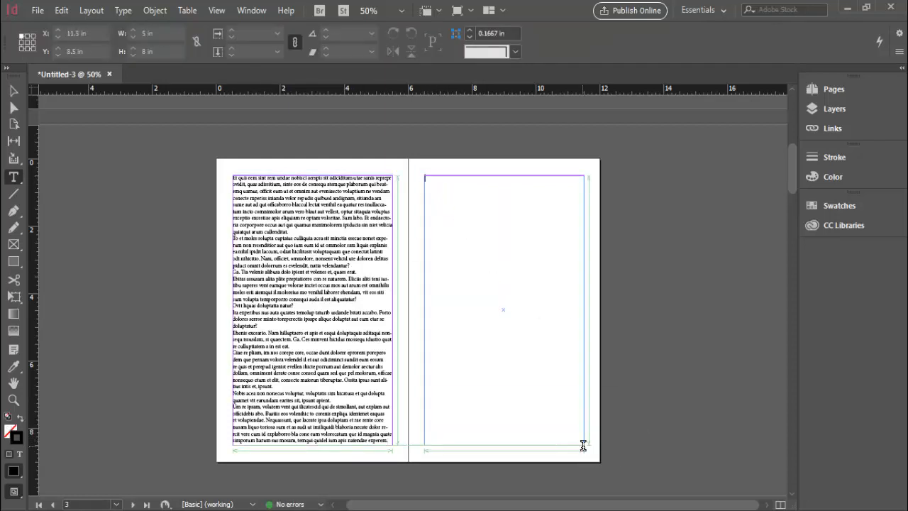
right_click(444, 268)
click(523, 379)
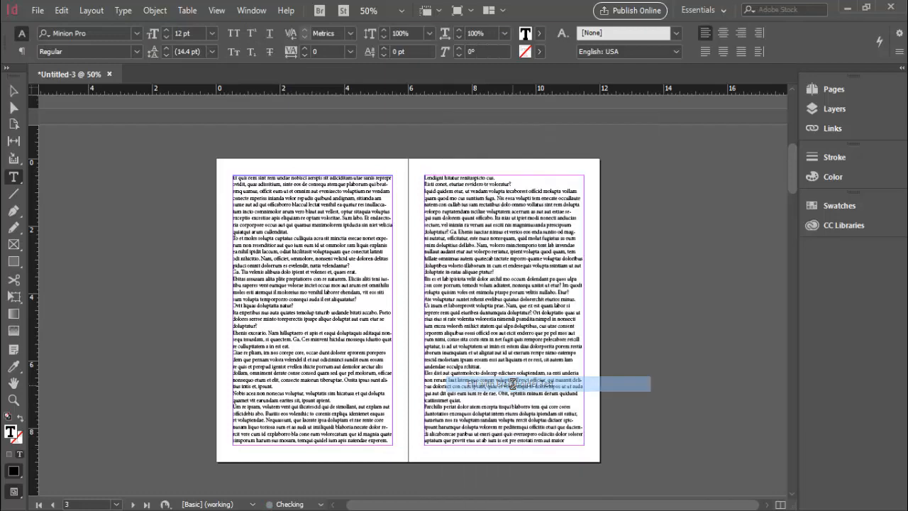
Add a 5 by 8 in text frame within the margins of page 4 and fill it with placeholder text
scroll(544, 312, down, 10)
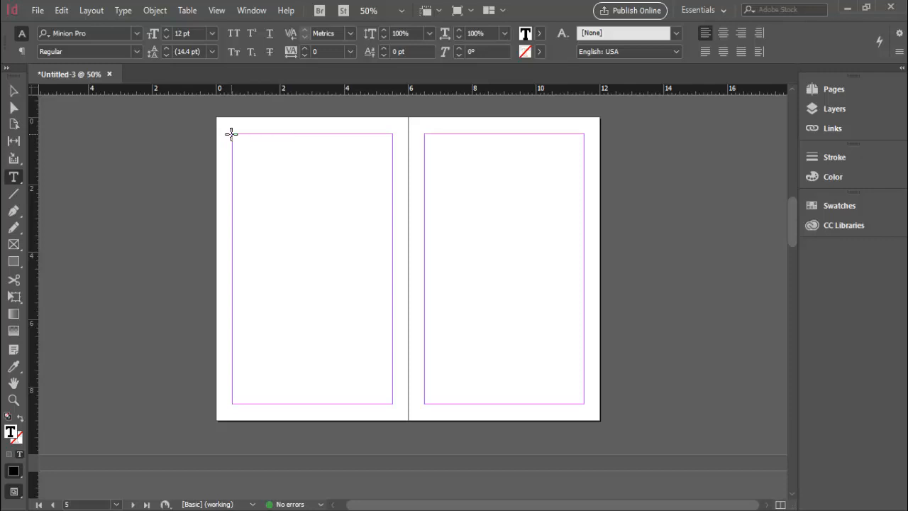
drag(231, 133, 350, 304)
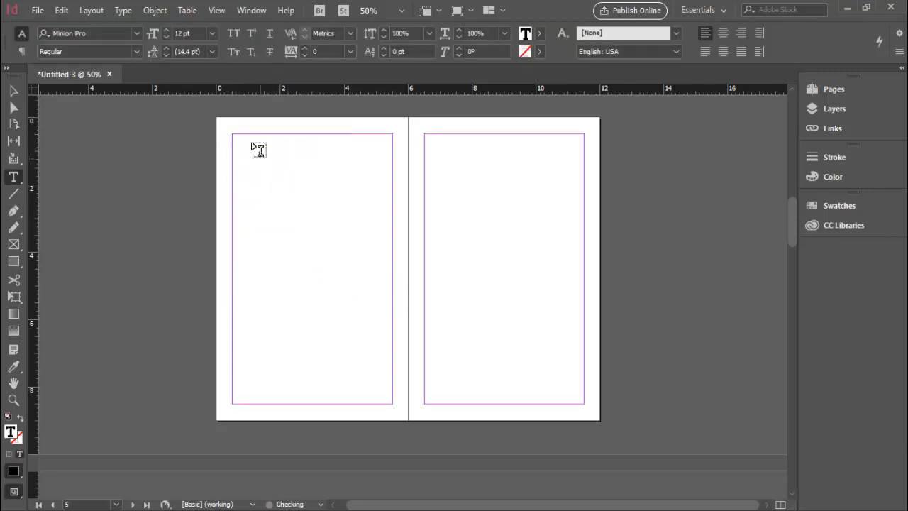
drag(232, 134, 393, 402)
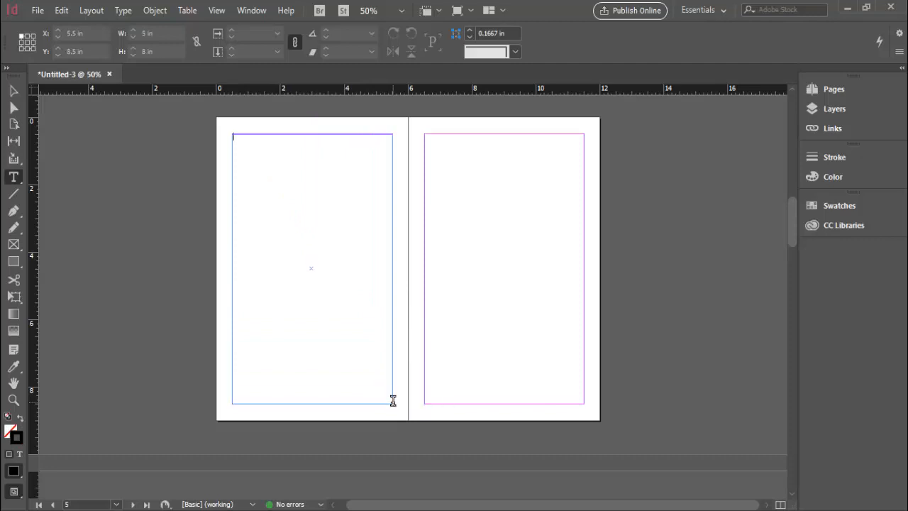
right_click(287, 212)
click(352, 383)
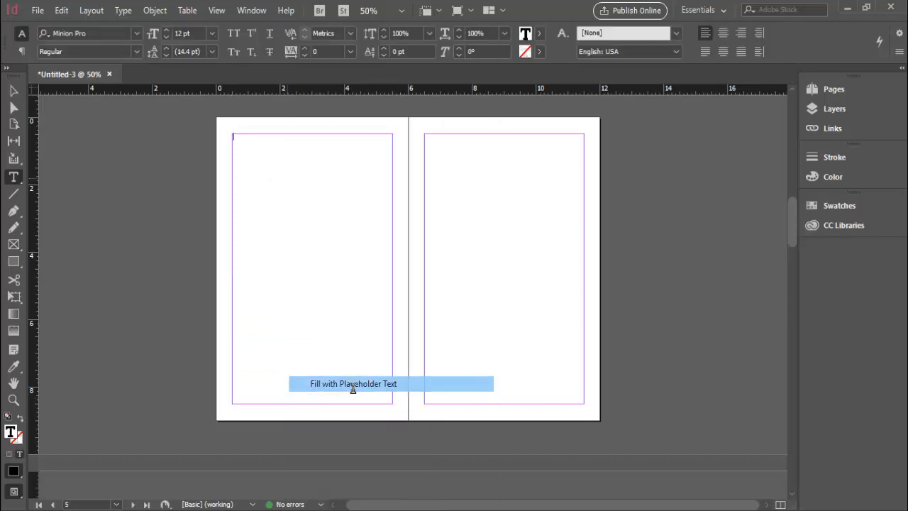
Duplicate page 4's text frame onto page 5, aligned with that page's margins
click(13, 90)
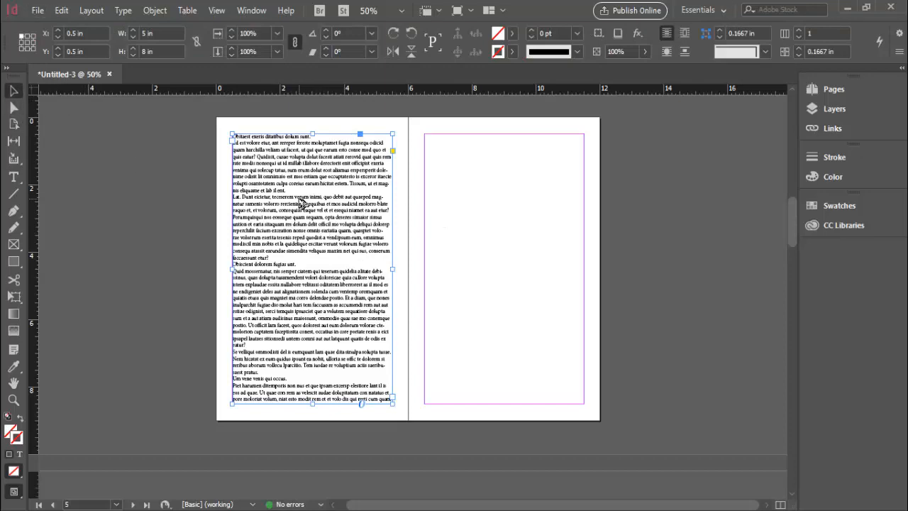
drag(301, 204, 494, 204)
scroll(526, 268, down, 2)
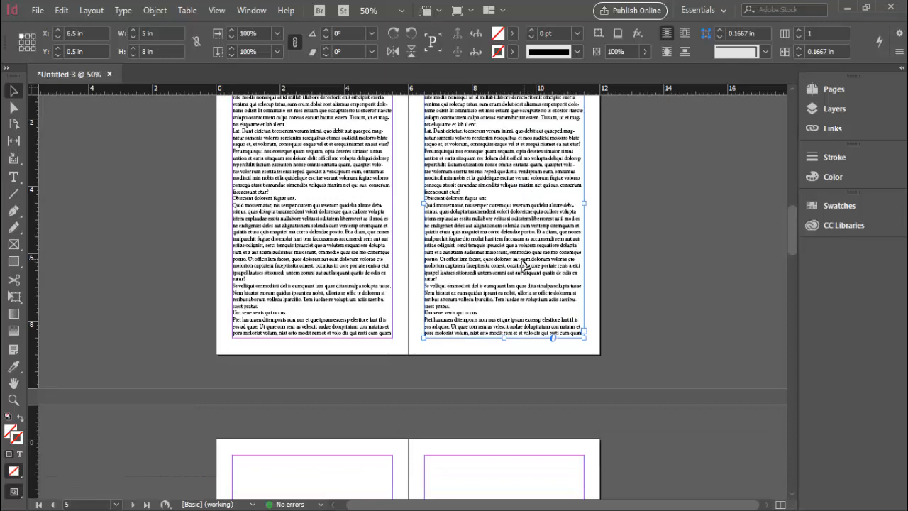
scroll(523, 264, up, 2)
Duplicate both text frames of pages 4 and 5 onto the spread of pages 6 and 7, 0.5 in from the top
shift+click(363, 283)
scroll(492, 254, down, 6)
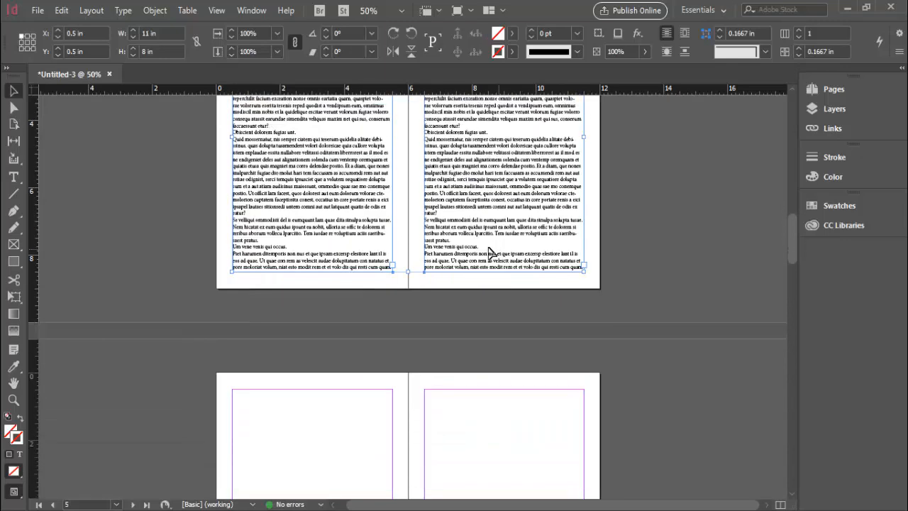
drag(341, 160, 341, 370)
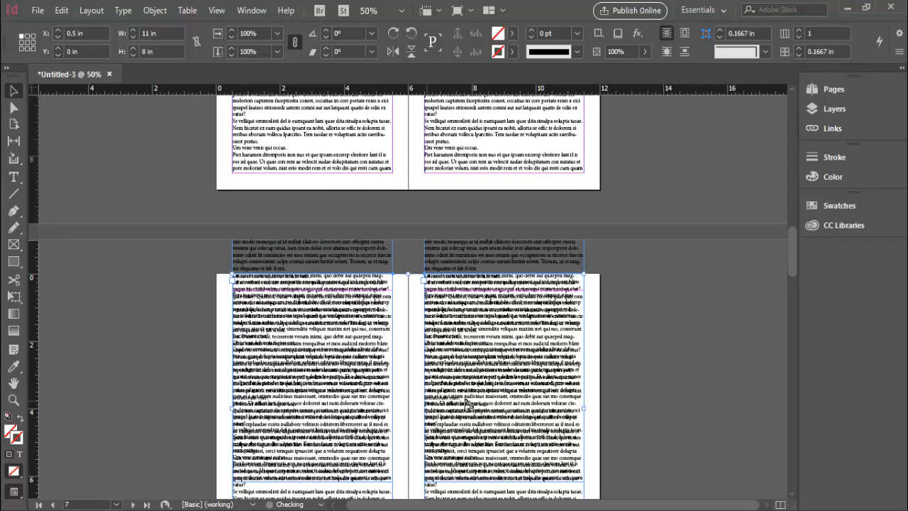
key(ctrl+z)
drag(467, 410, 460, 320)
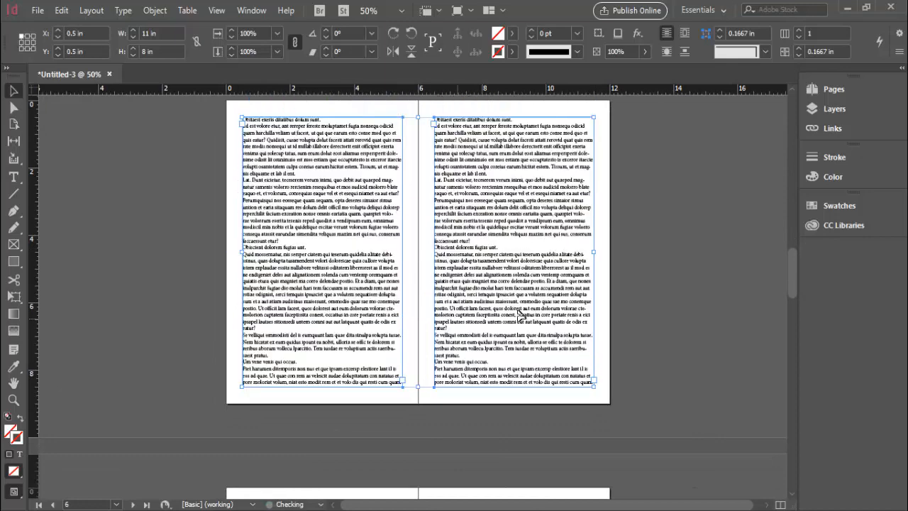
Duplicate the two text frames onto the spread of pages 8 and 9, 0.5 in from the top
scroll(583, 280, down, 5)
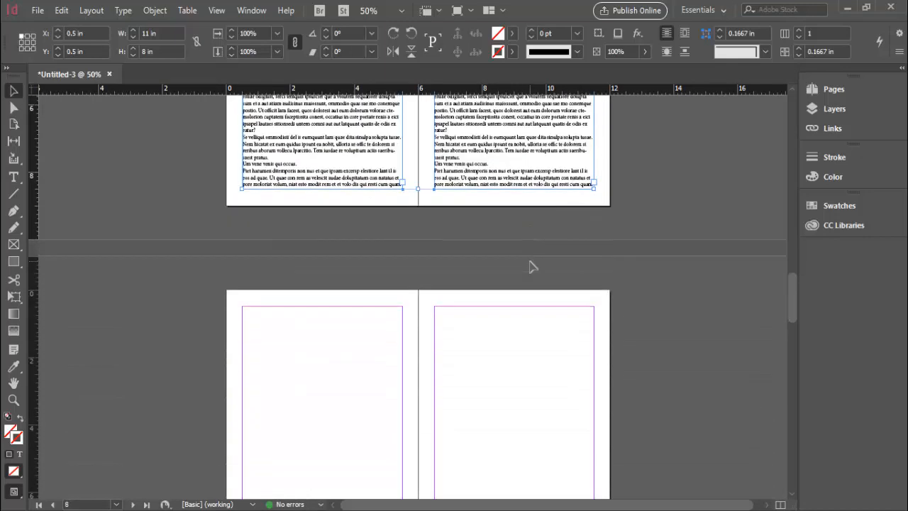
scroll(489, 212, down, 1)
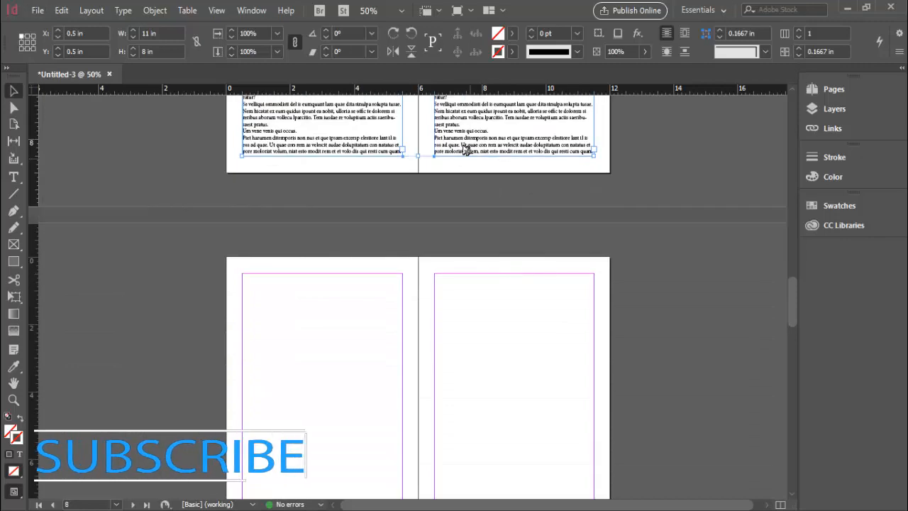
drag(463, 141, 468, 454)
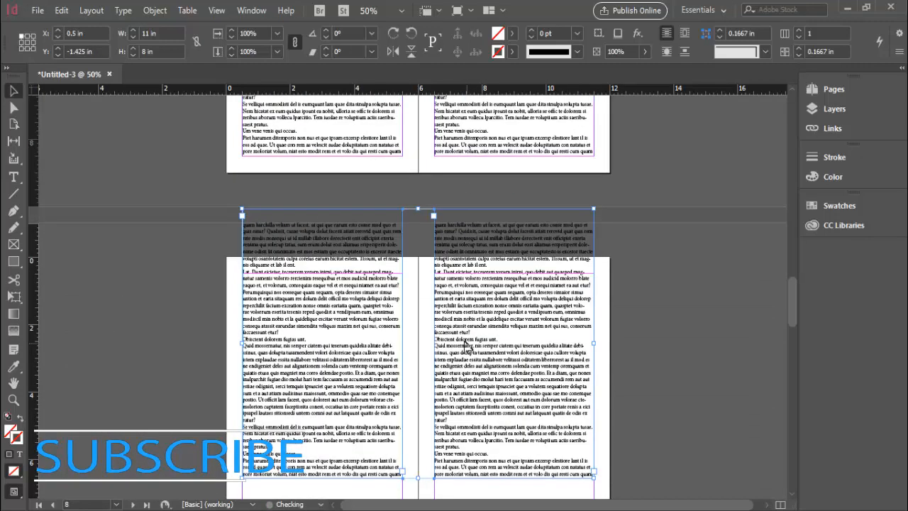
drag(466, 369, 468, 418)
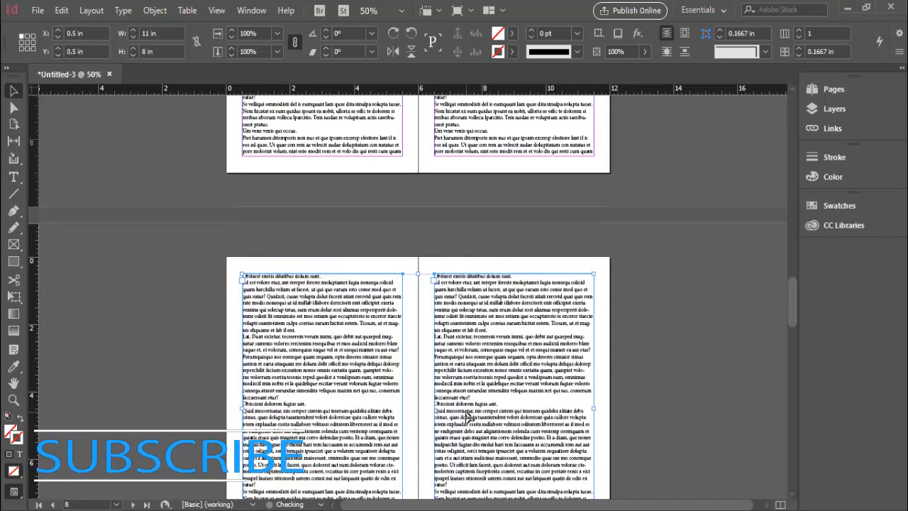
Duplicate the two text frames onto the spread of pages 10 and 11, aligned with the margins, and deselect them
drag(636, 425, 635, 200)
mouse_move(645, 356)
mouse_down()
mouse_move(626, 265)
mouse_move(637, 155)
mouse_up()
drag(512, 110, 492, 479)
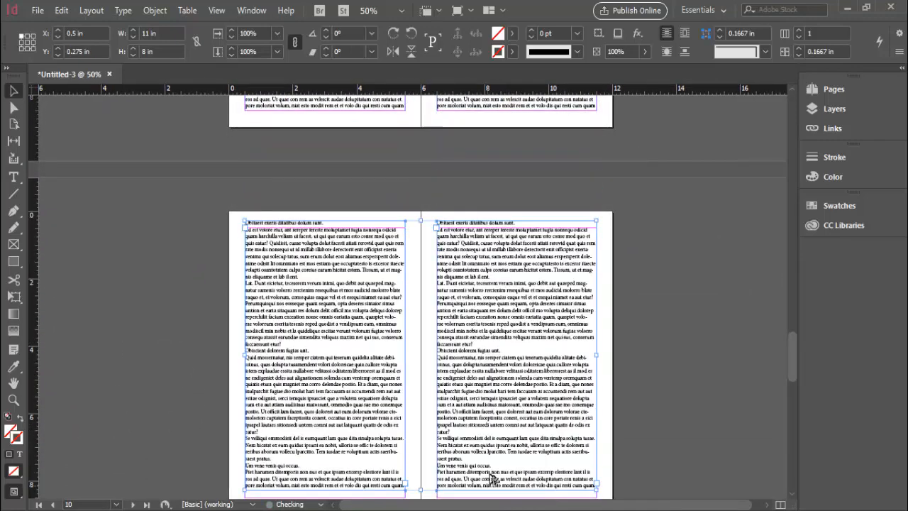
click(661, 321)
Examine the layout of the filled spreads in overview and close up, as well as the cover page
scroll(659, 321, down, 5)
scroll(660, 321, up, 3)
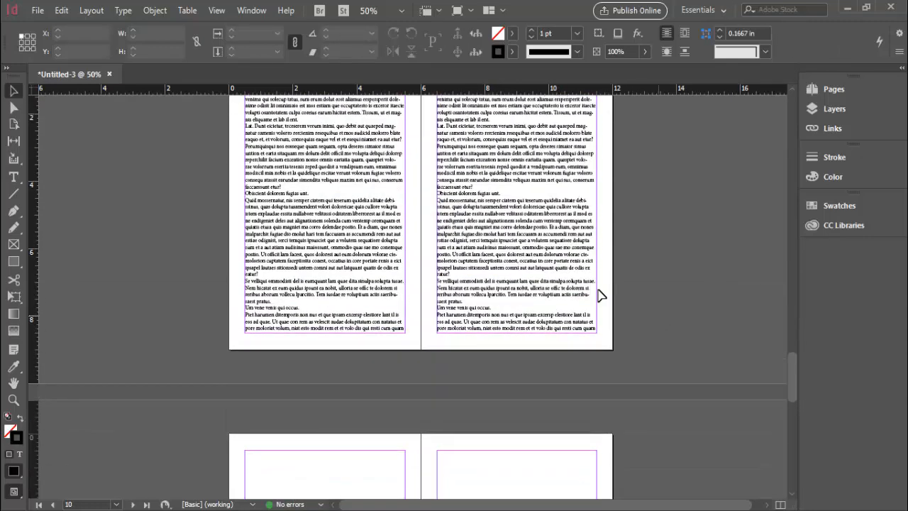
key(z)
alt+click(465, 214)
alt+click(465, 213)
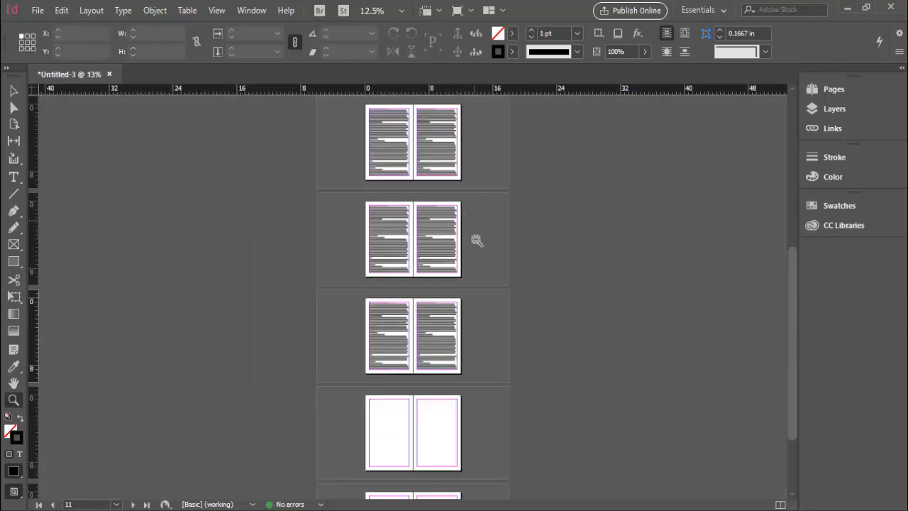
click(414, 256)
click(415, 357)
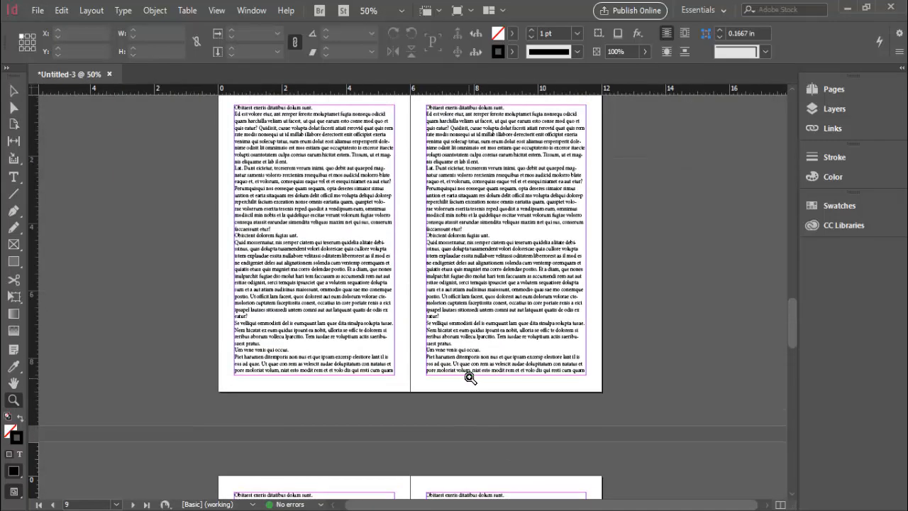
scroll(470, 378, down, 10)
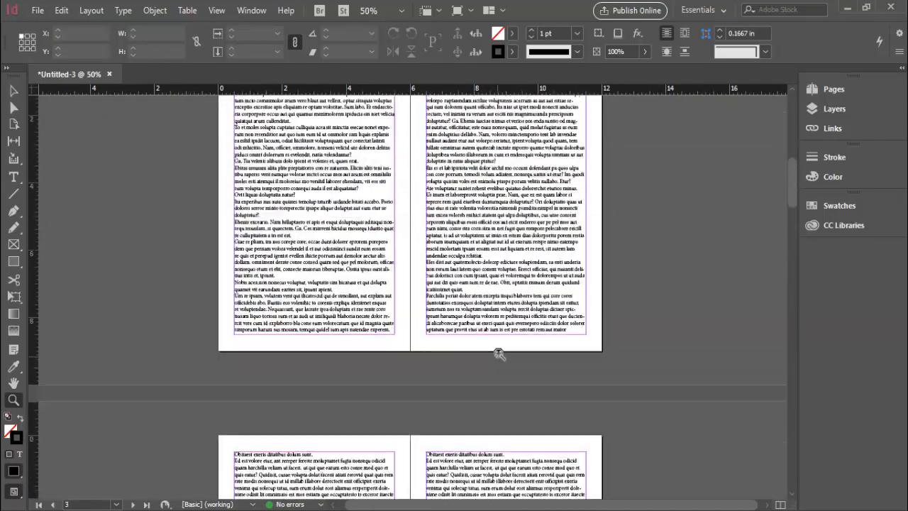
scroll(499, 353, up, 20)
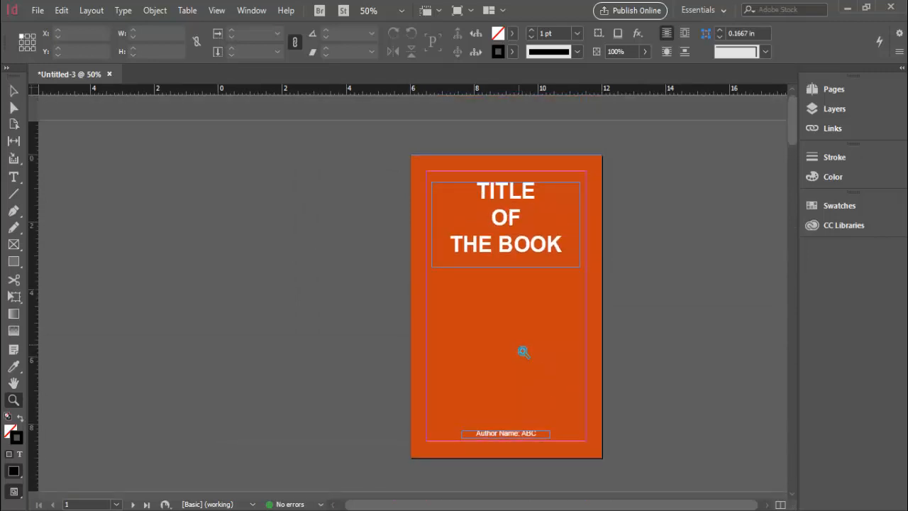
scroll(522, 352, down, 6)
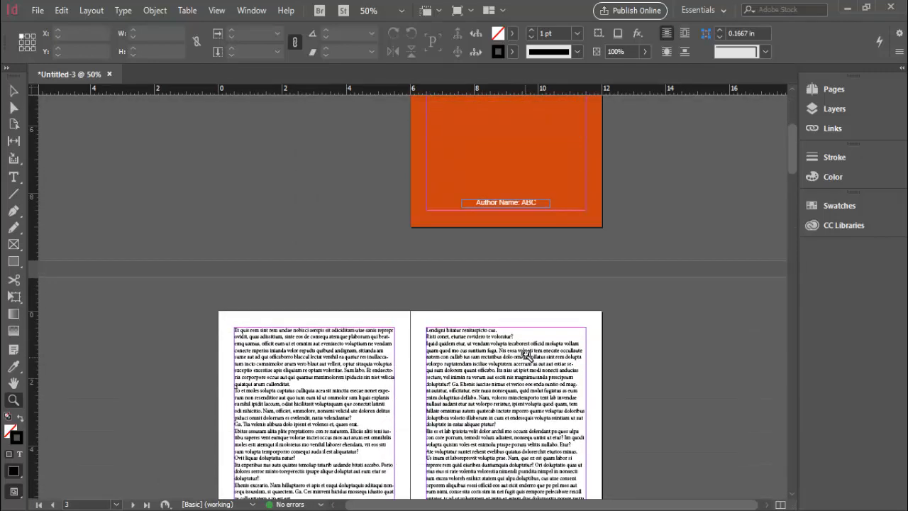